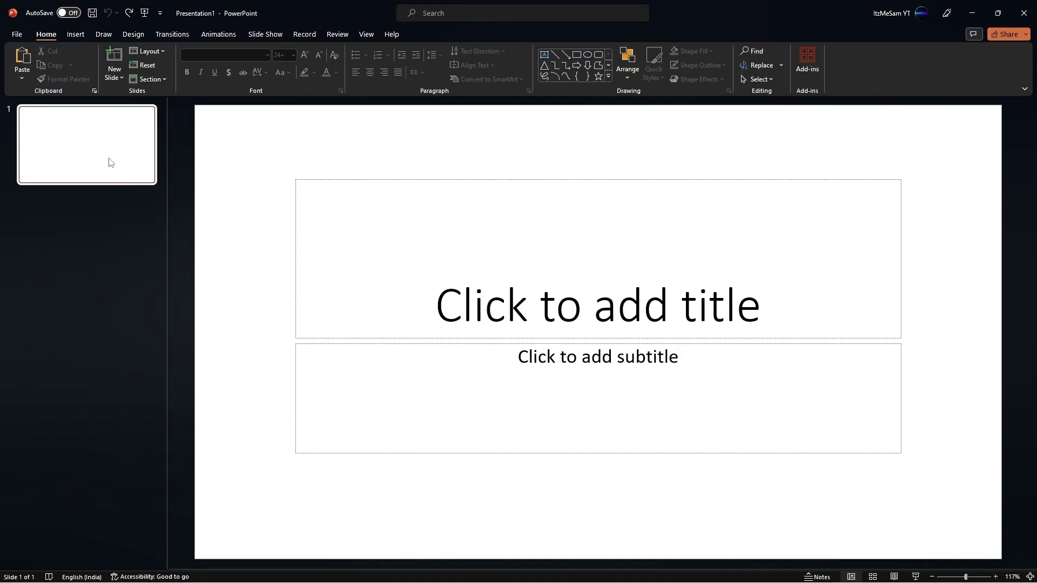
Step: Switch slide 1 to the Blank layout and paste in the cliff-and-lighthouse photo
right_click(110, 159)
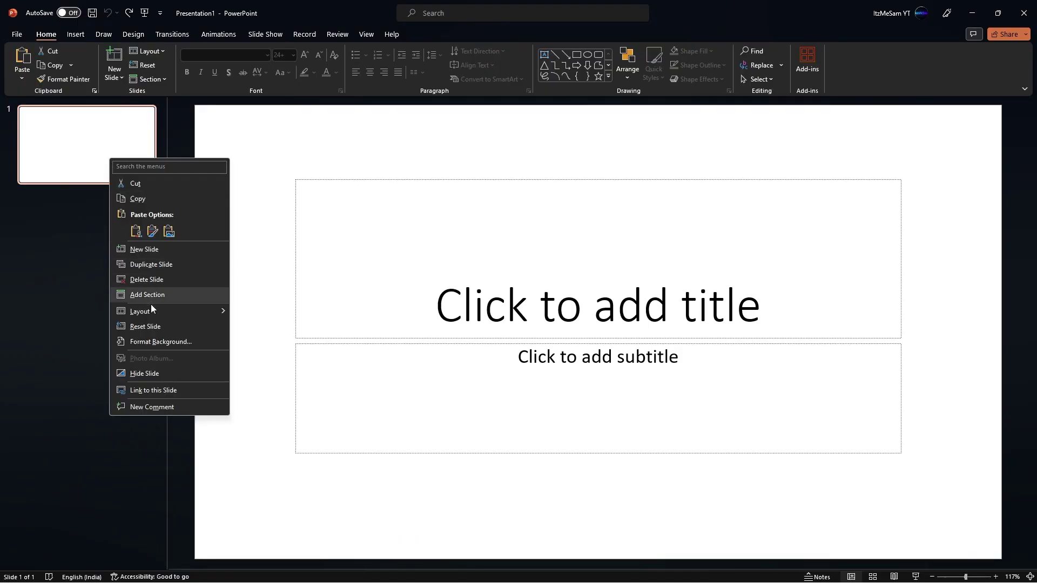
mouse_move(162, 311)
click(258, 450)
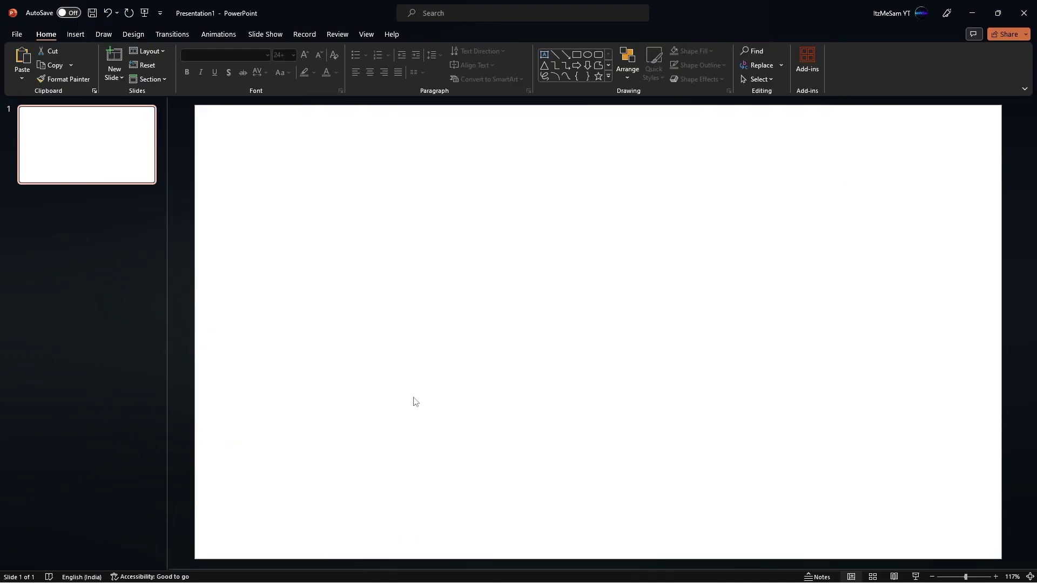
click(474, 326)
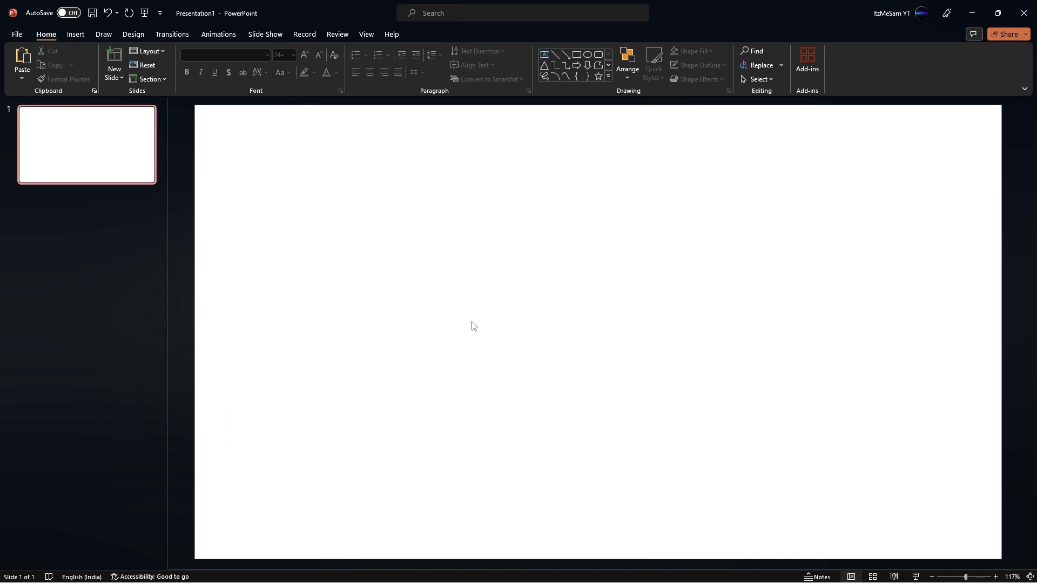
key(ctrl+v)
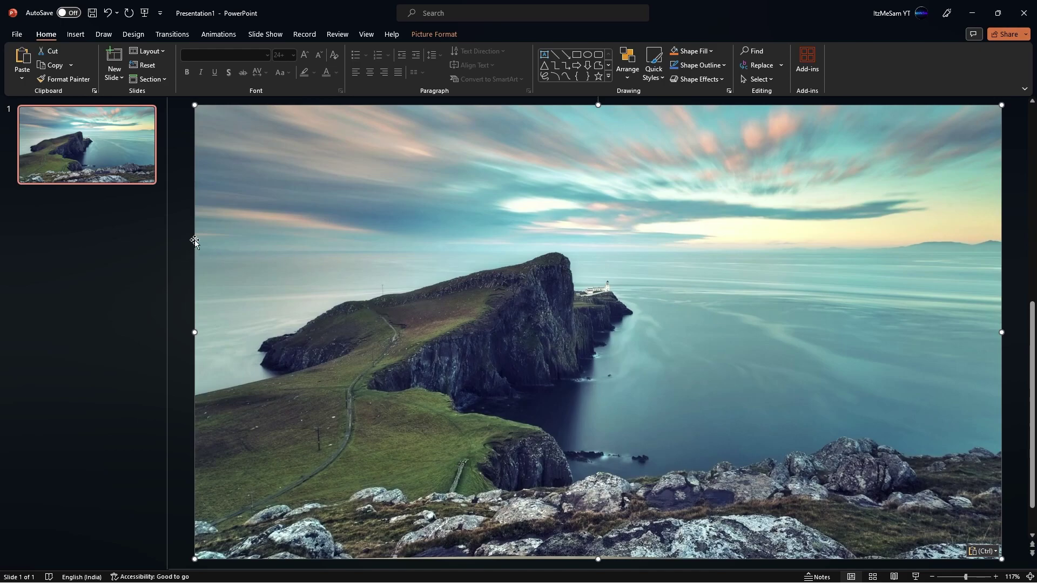
Step: Draw a rectangle and stretch it to the slide's right and bottom edges
click(75, 34)
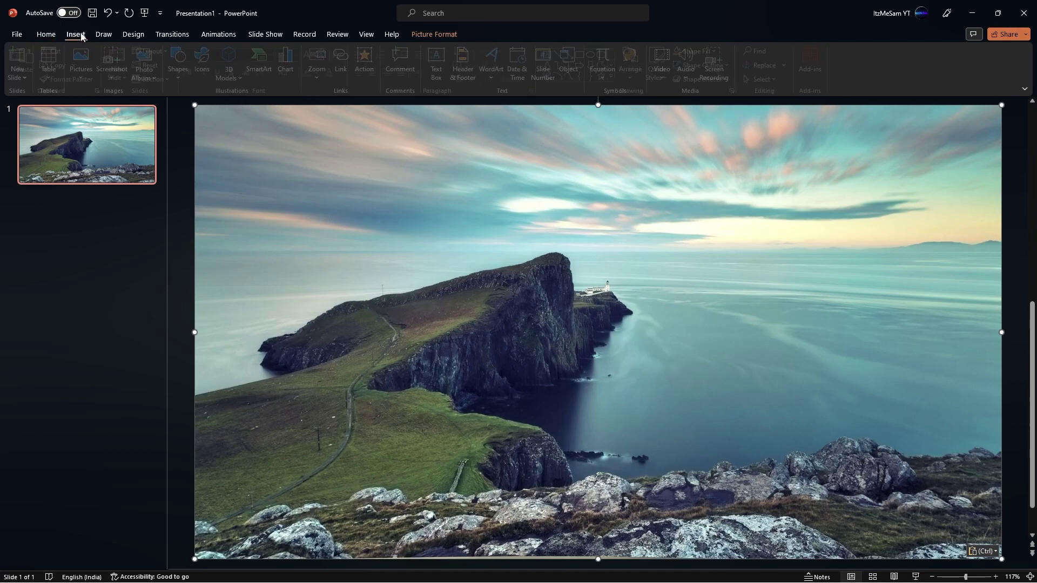
click(183, 74)
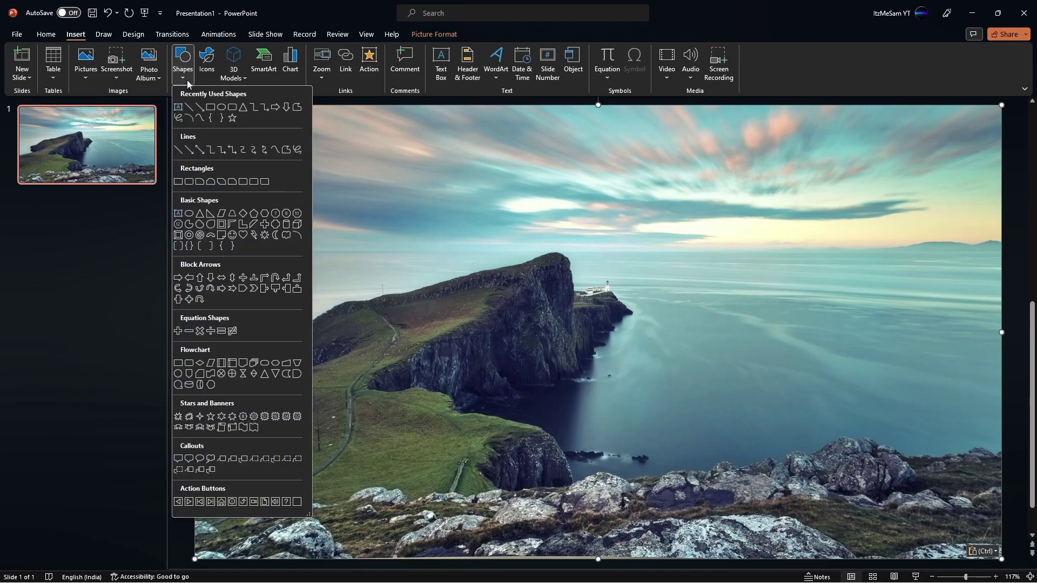
click(199, 112)
drag(288, 170, 456, 293)
drag(373, 231, 277, 203)
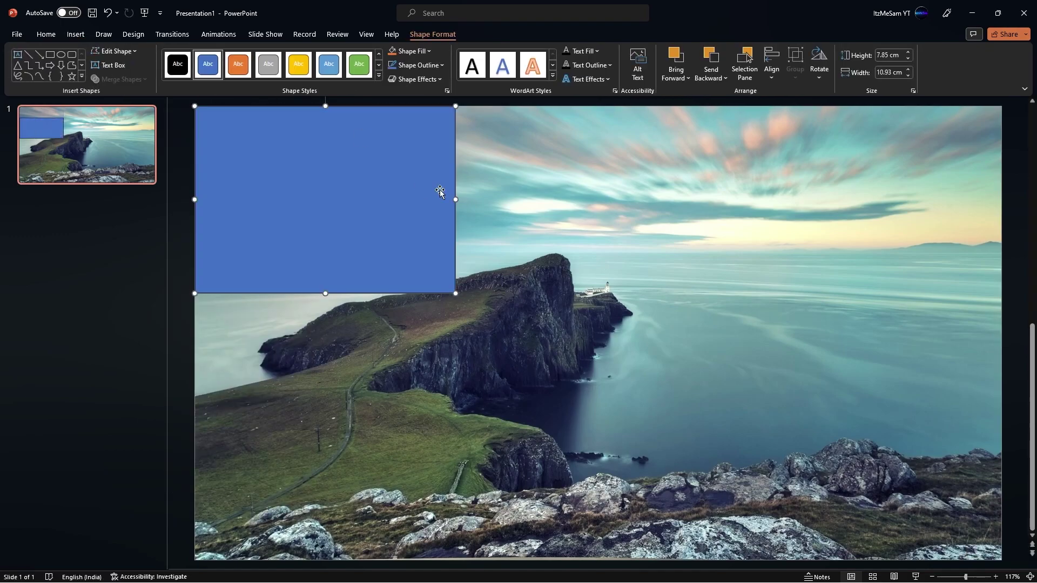
drag(455, 292, 1001, 293)
drag(598, 294, 631, 557)
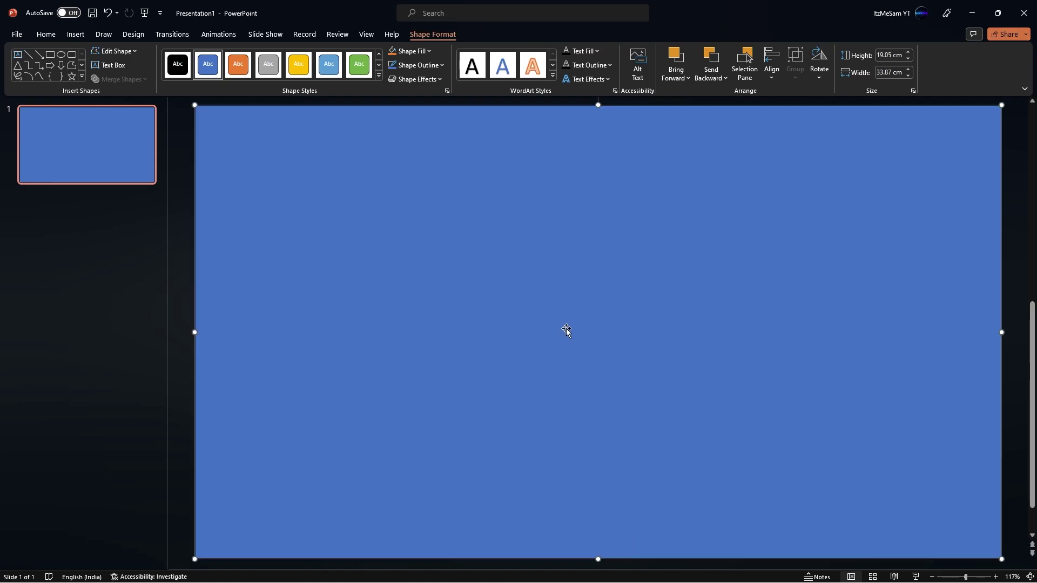
Step: Give the rectangle a gradient fill in Format Shape
right_click(539, 318)
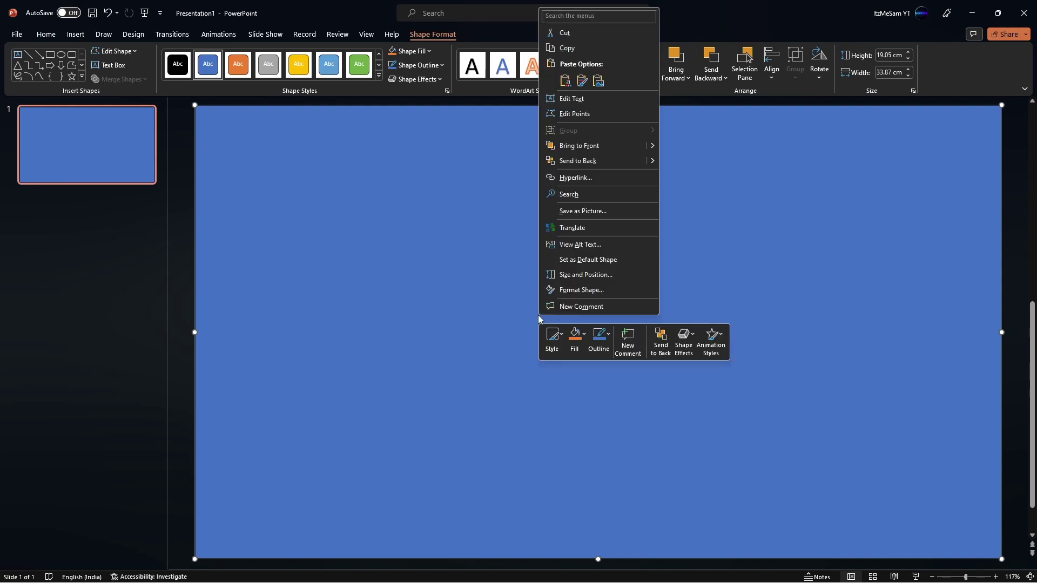
click(578, 290)
click(907, 172)
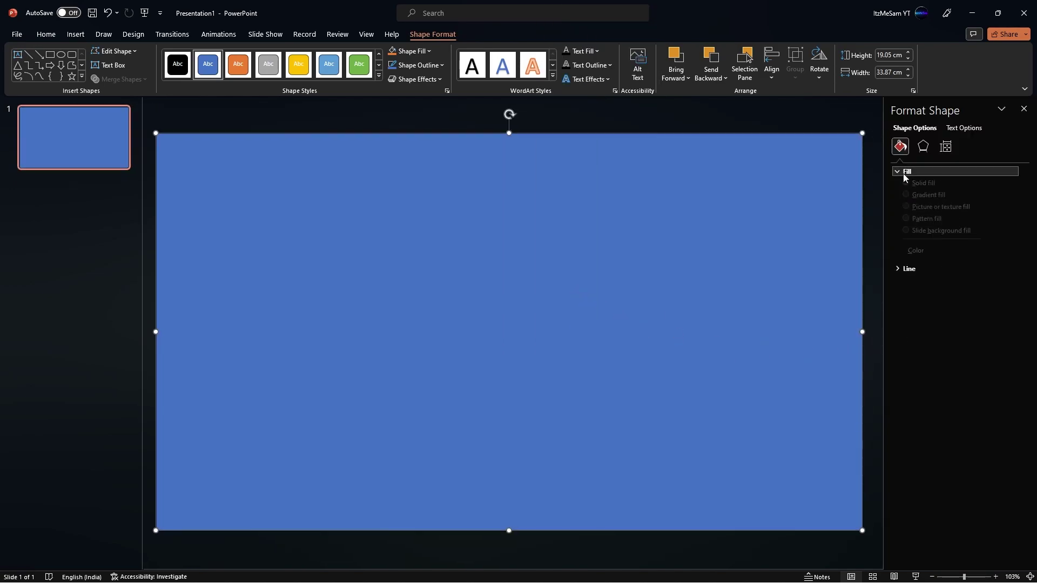
click(906, 213)
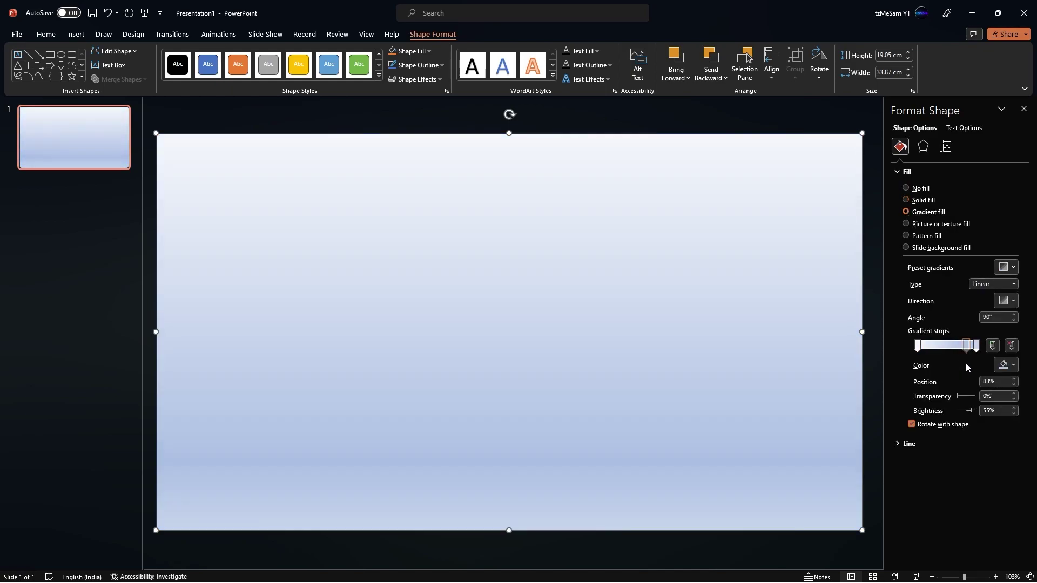
Step: Remove the middle gradient stop, then make the first stop black and the last orange
drag(963, 347, 966, 366)
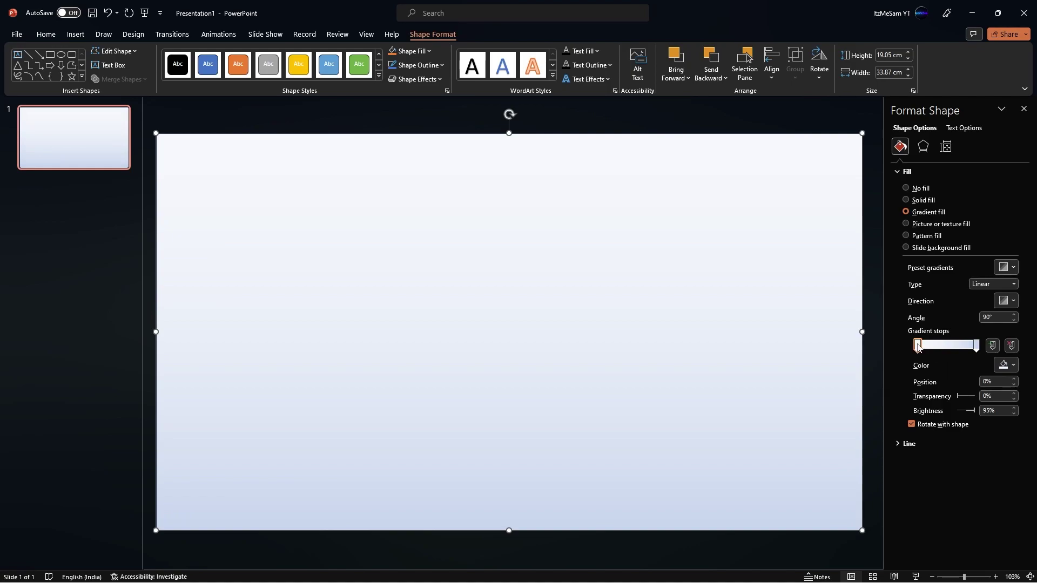
click(1013, 366)
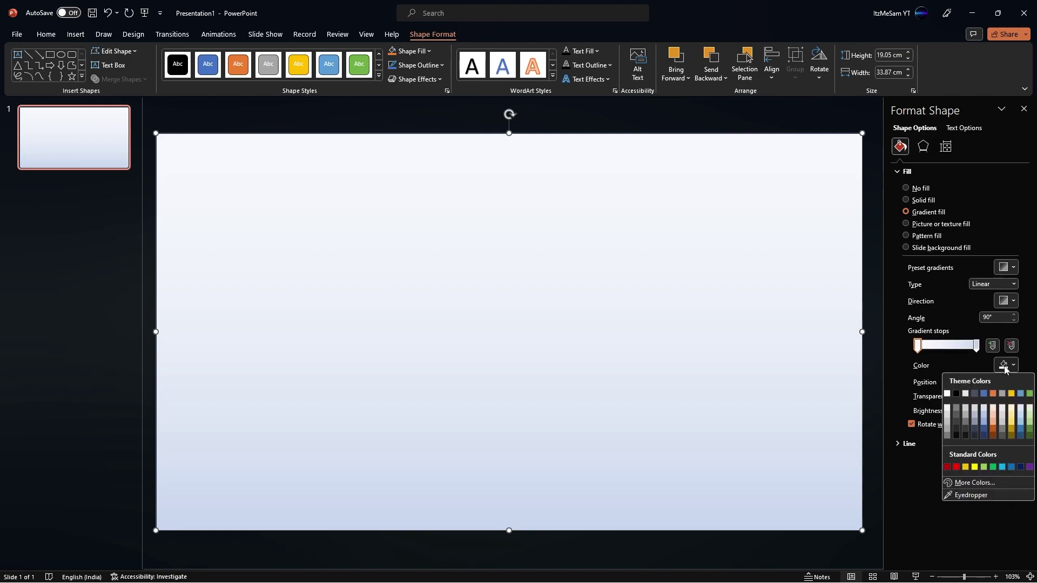
click(957, 394)
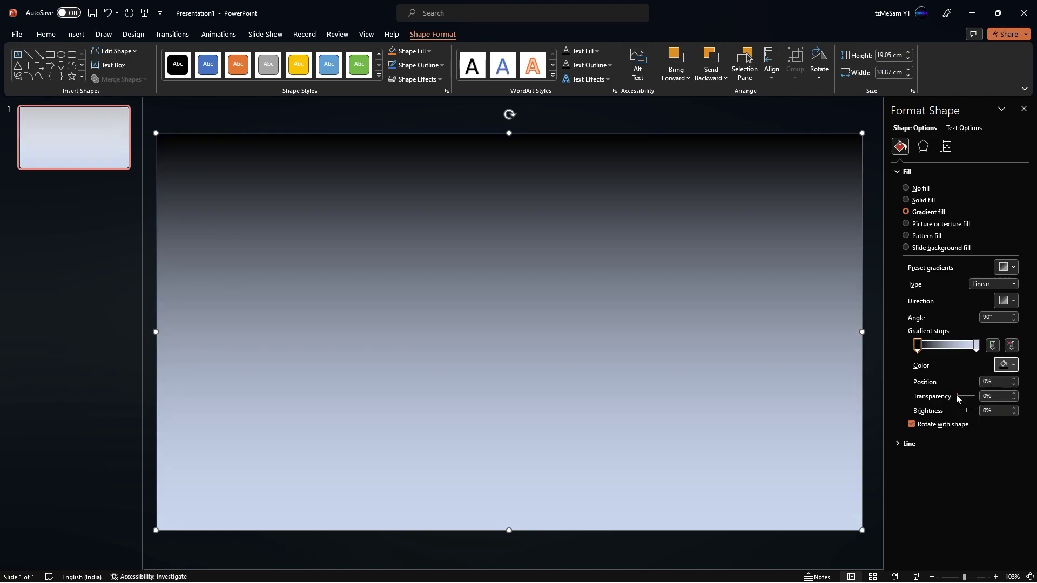
click(976, 348)
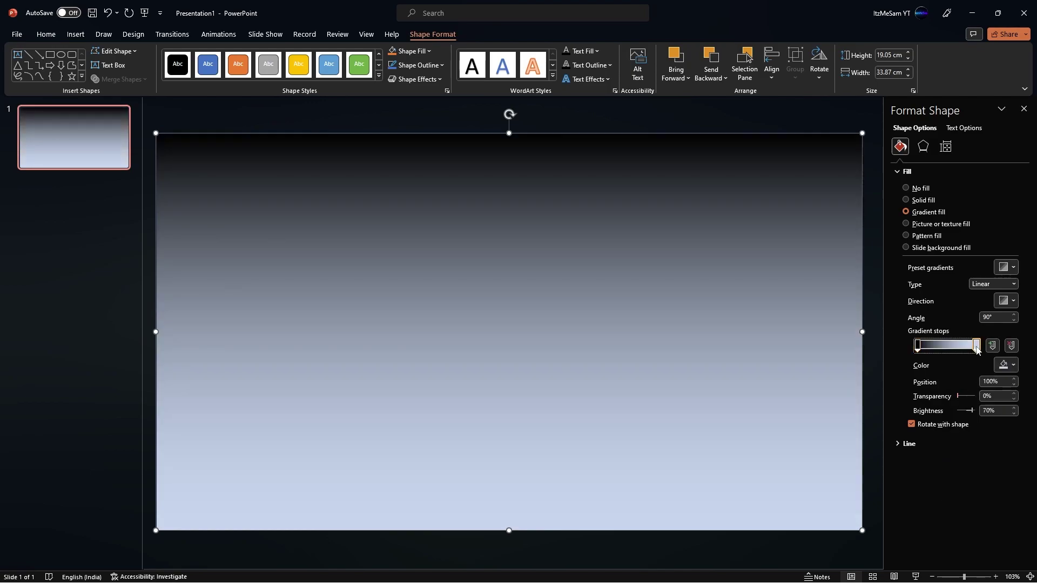
click(1003, 367)
click(993, 394)
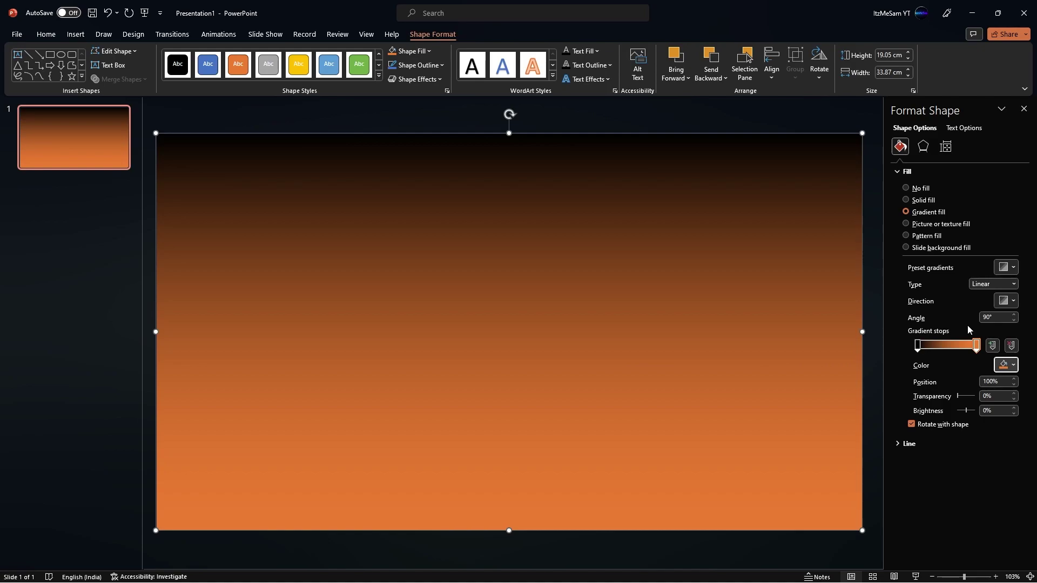
Step: Set the gradient angle to 0°, spread the black stop, and raise its transparency
click(990, 317)
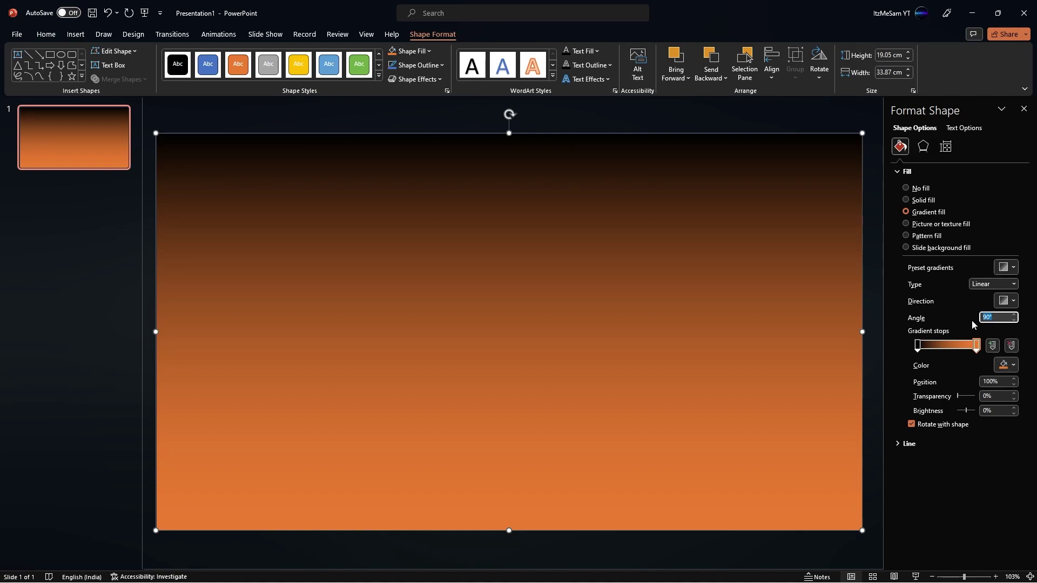
text(0)
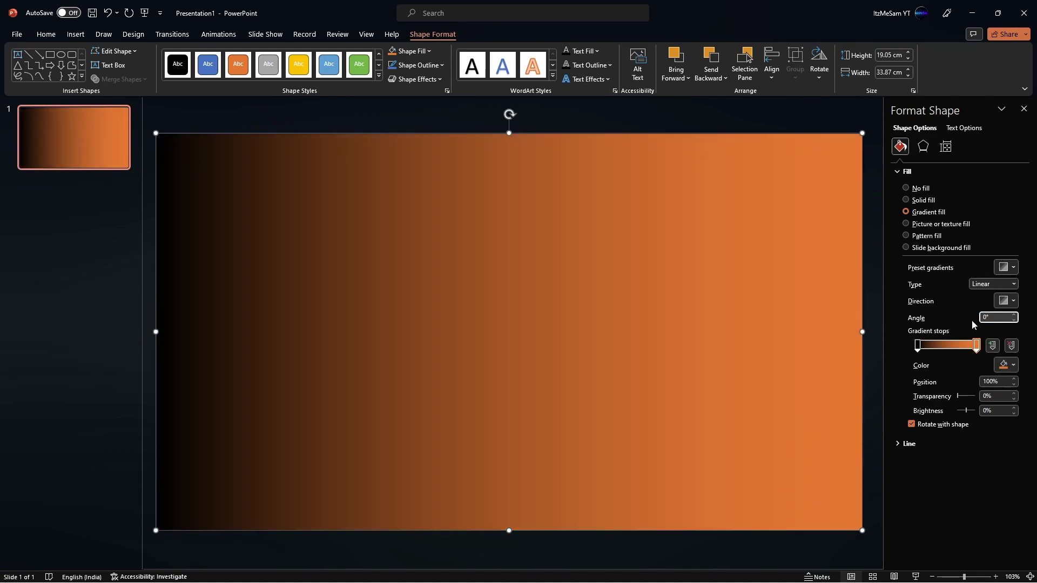
drag(917, 346, 938, 349)
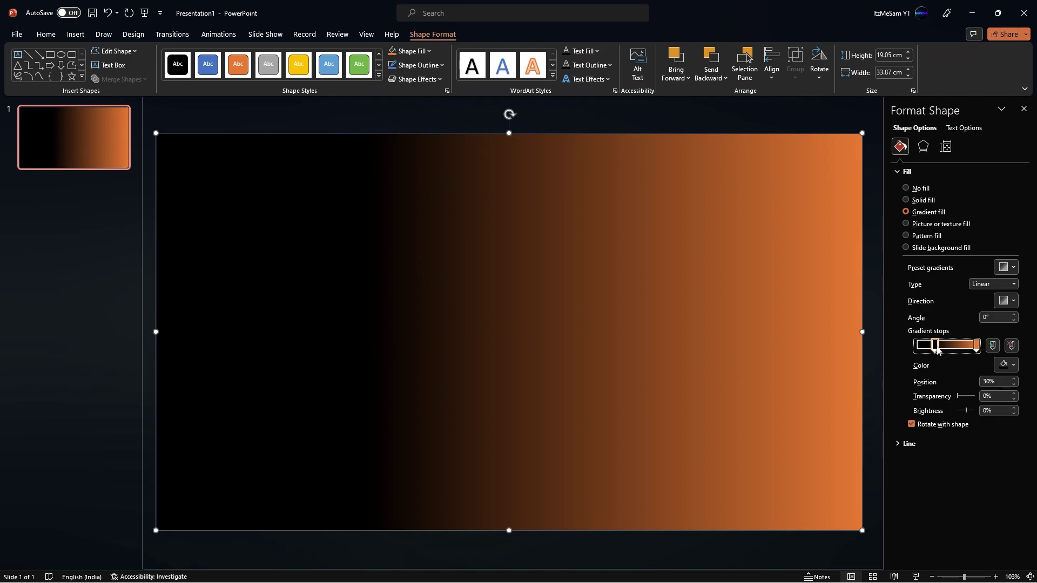
click(985, 396)
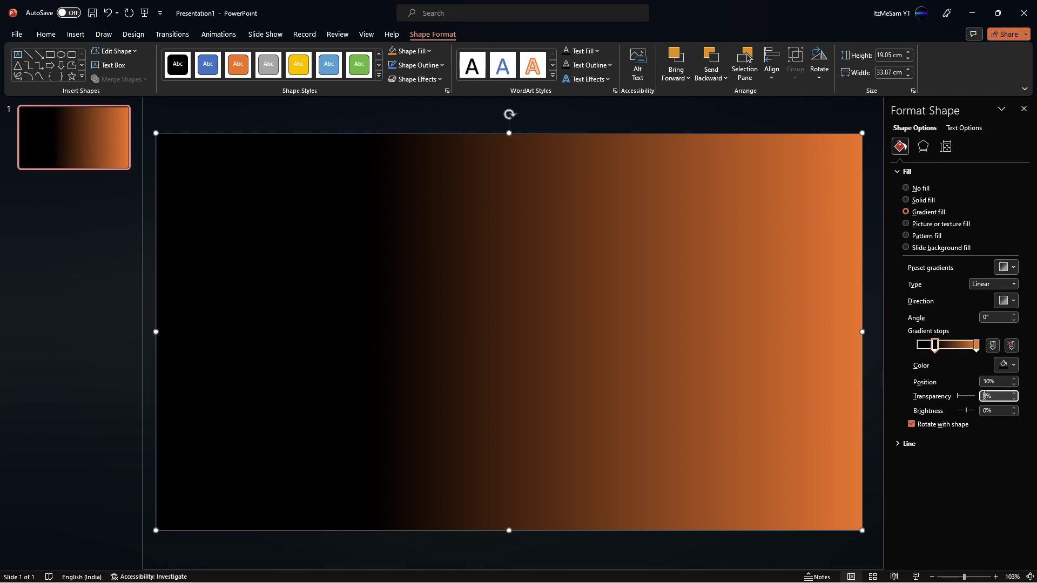
text(100)
key(Return)
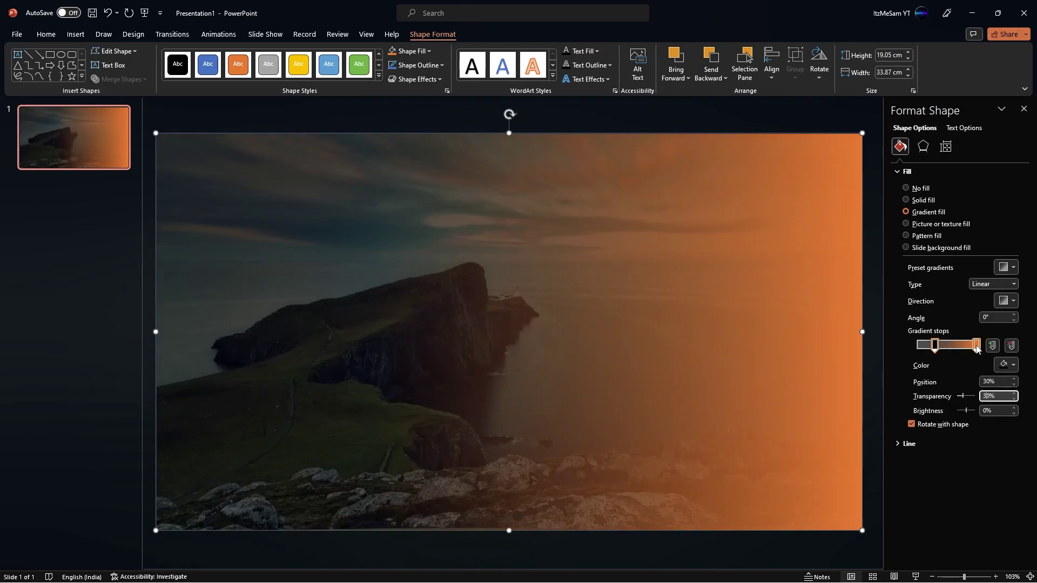
Step: Set the last stop's transparency to 100% and nudge the middle stop slightly left
click(977, 346)
click(990, 396)
text(100)
key(Return)
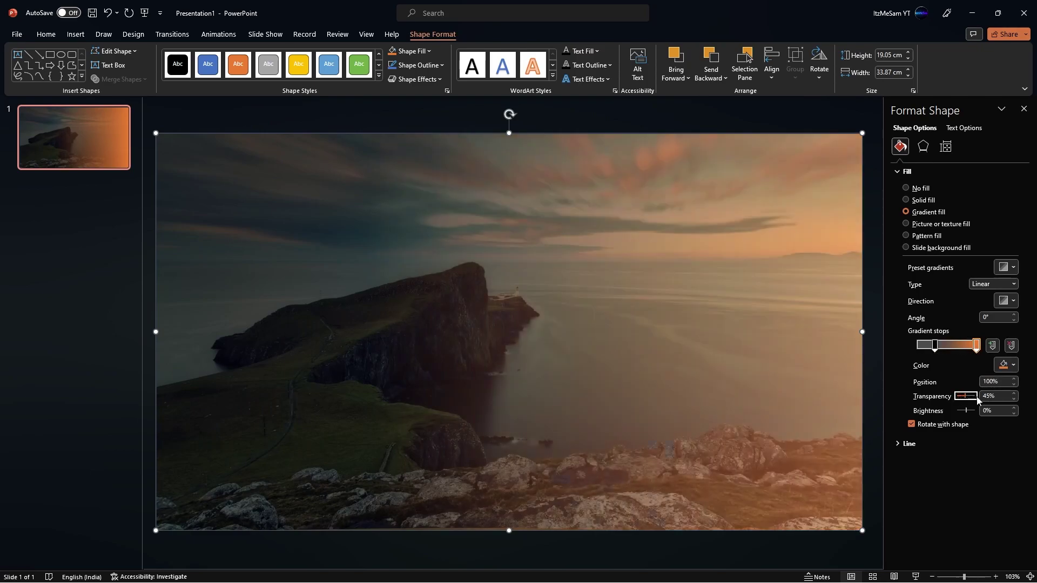
click(936, 347)
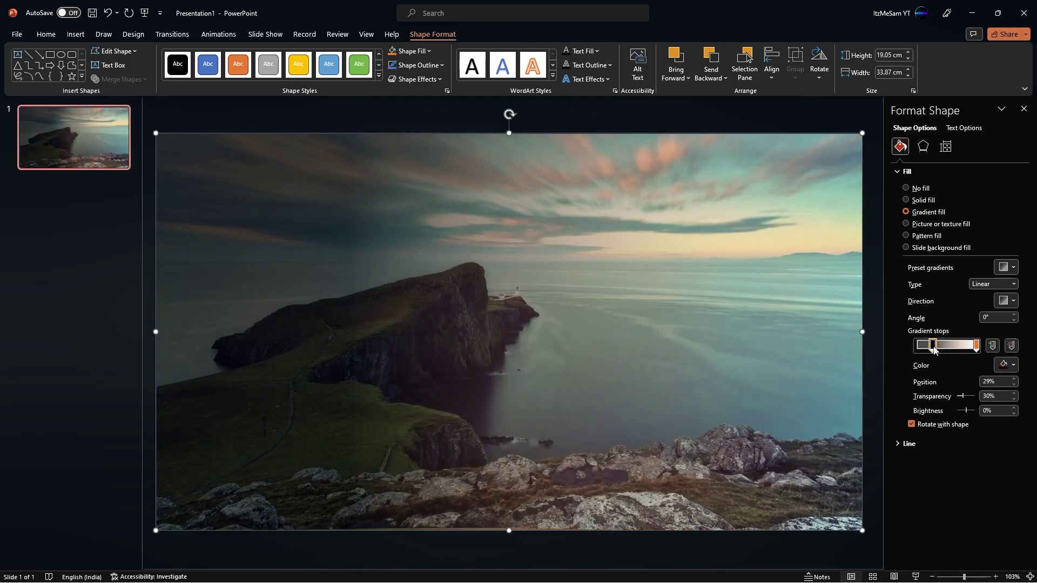
drag(938, 347, 937, 347)
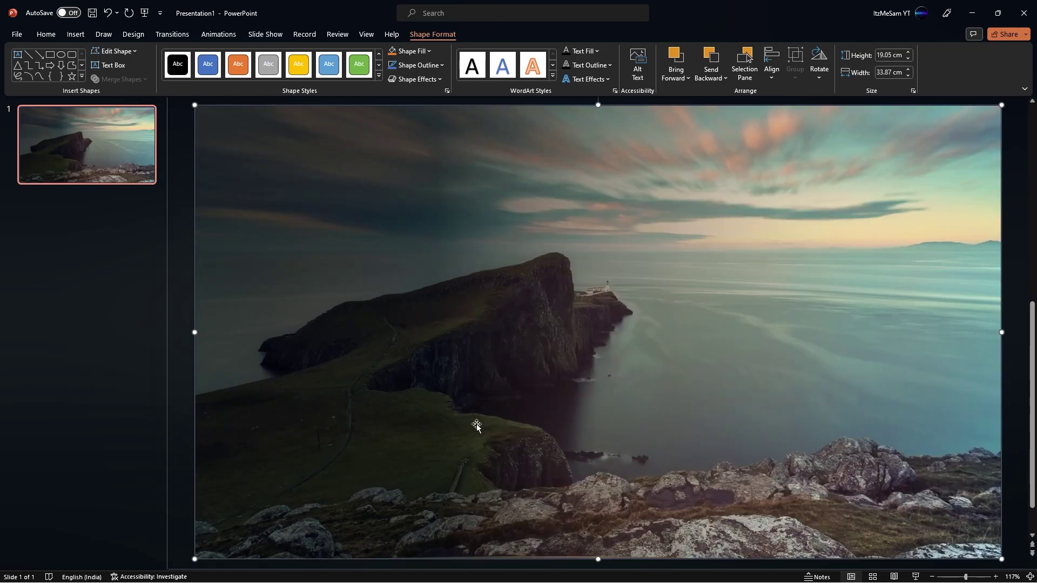
Step: Start inserting a text box for the letter S
click(76, 34)
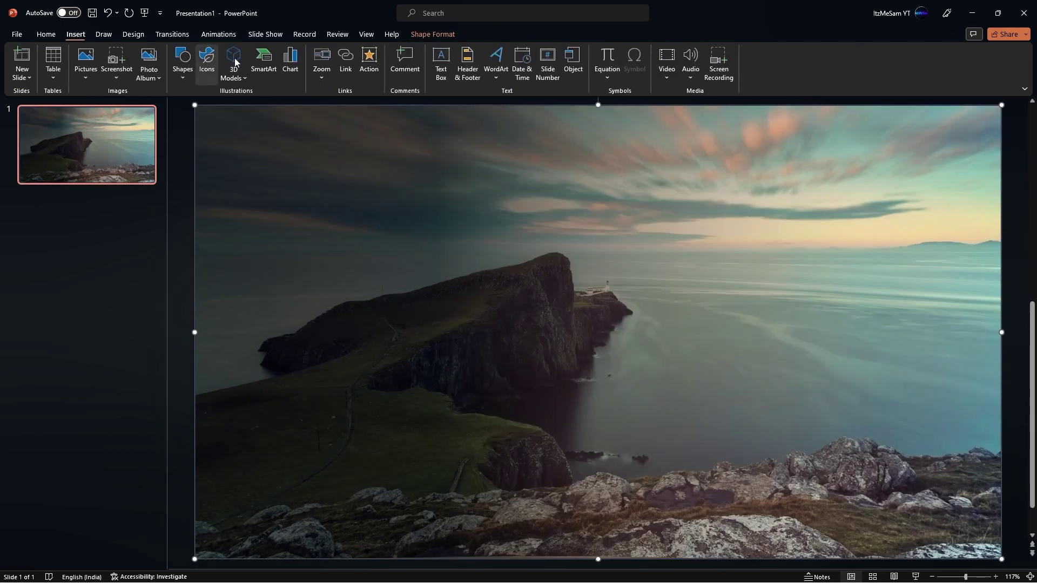
click(442, 65)
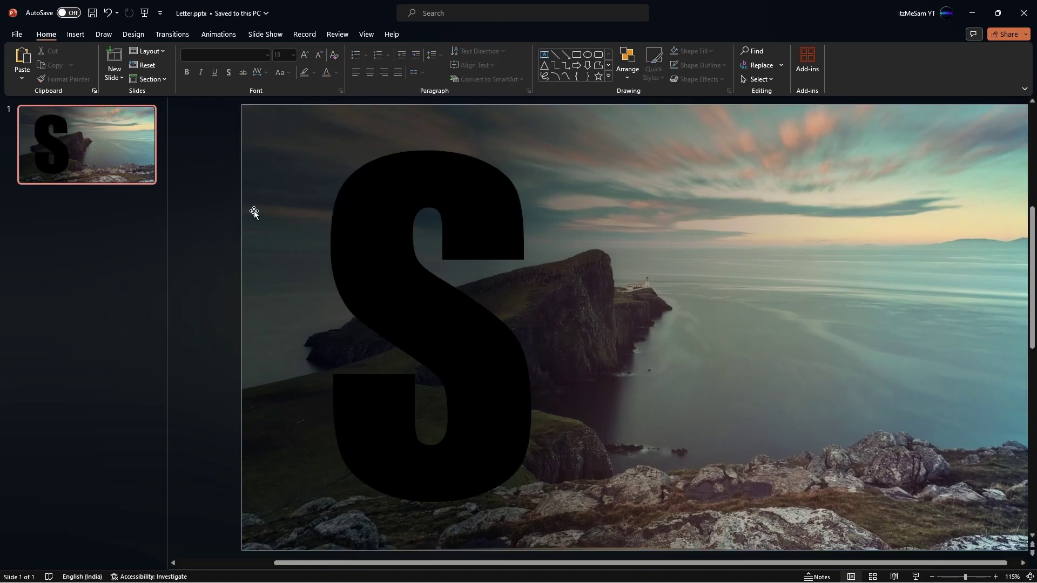
Step: Subtract the letter S from the overlay with Merge Shapes
click(253, 211)
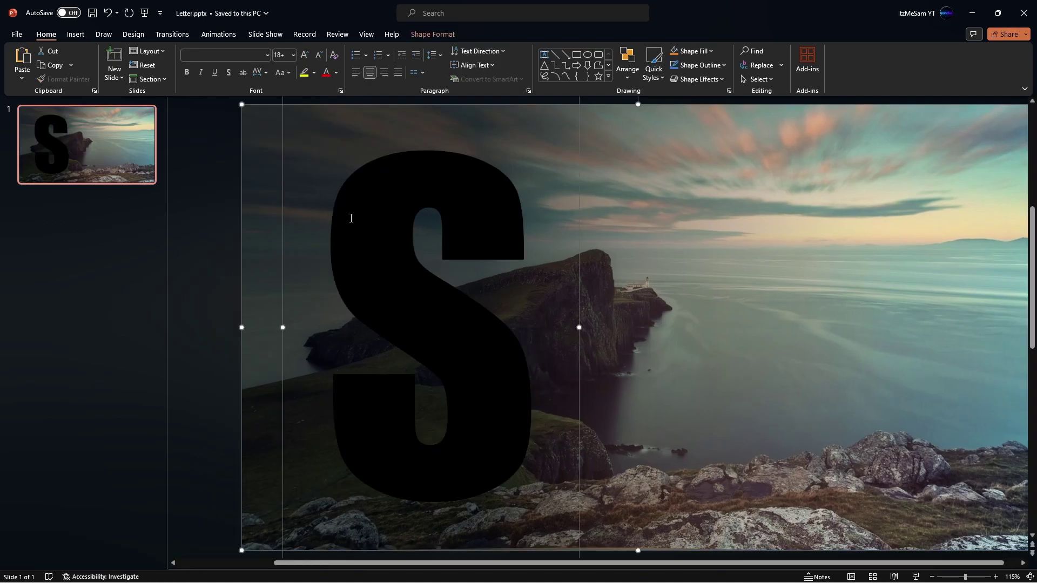
click(429, 35)
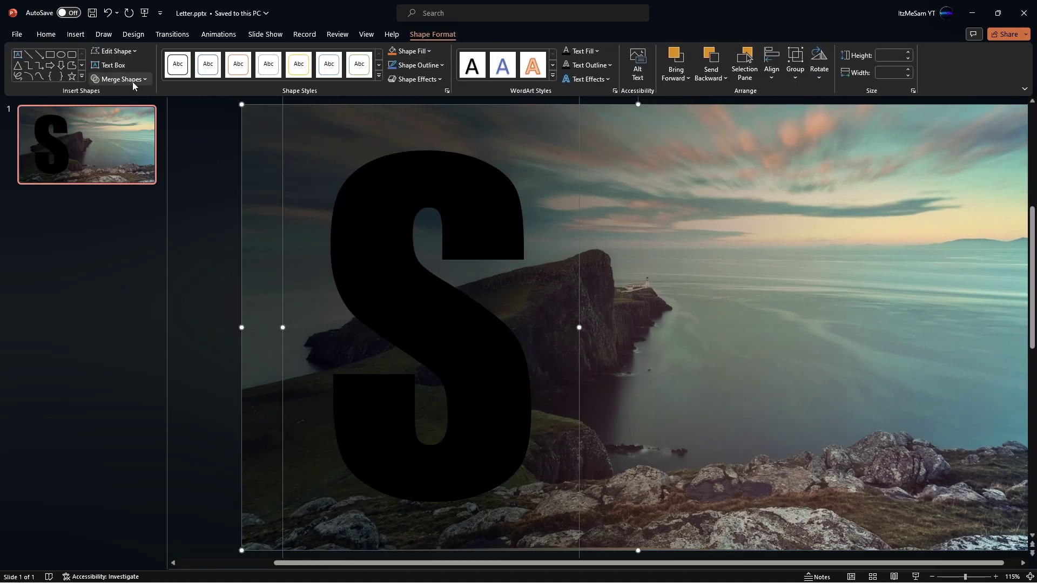
click(132, 82)
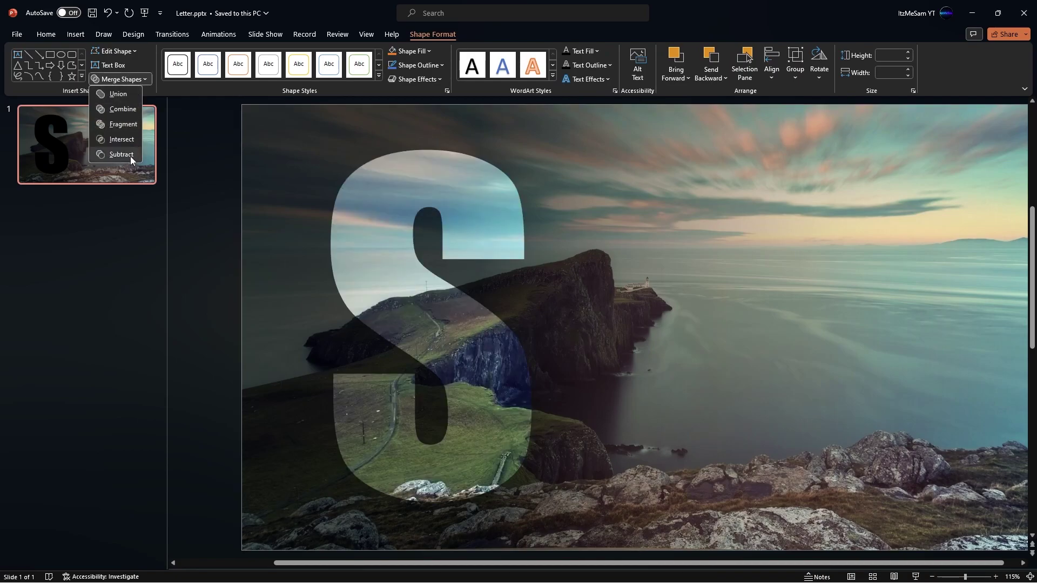
click(130, 157)
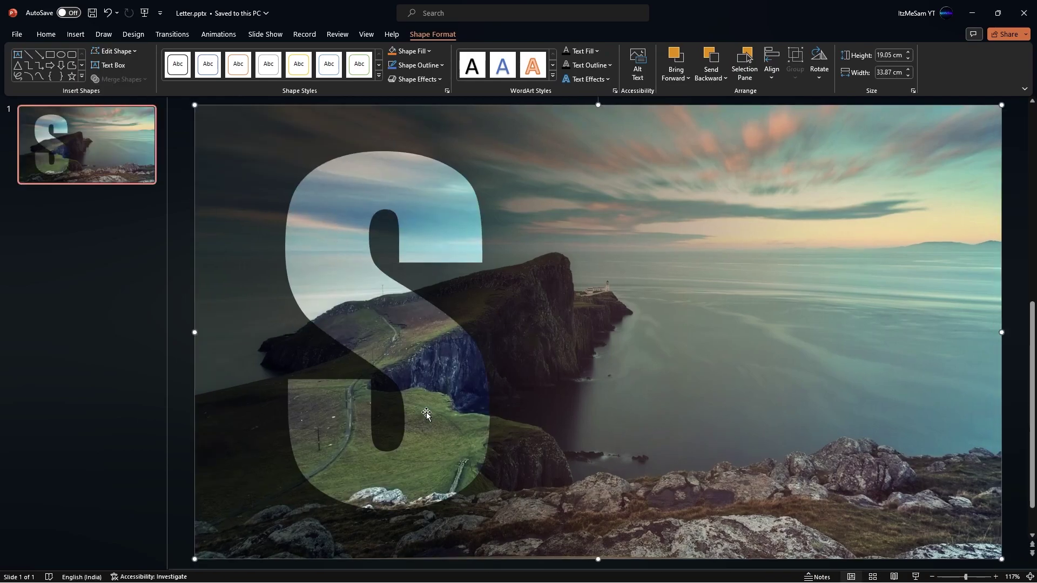